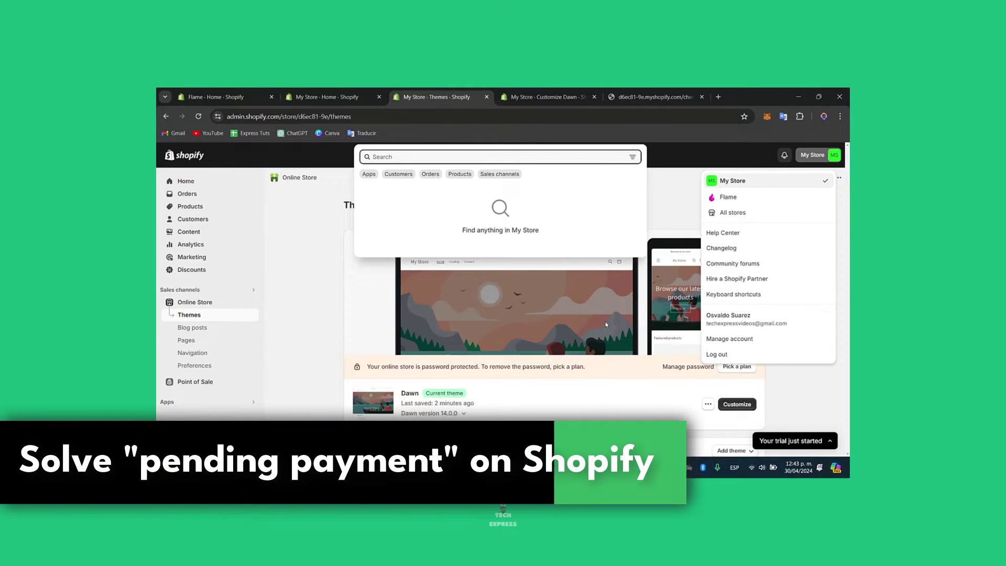
# - Dismiss the search popover and My Store menu covering the Themes page
pyautogui.press('Escape')
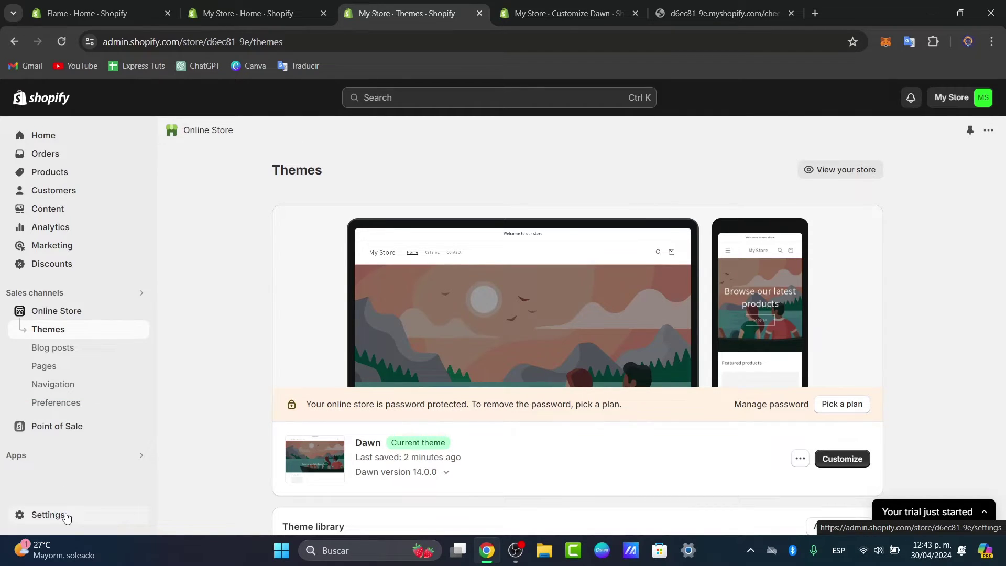
# - From the Orders page, switch the admin to the Flame store to reach order #1001
pyautogui.click(42, 153)
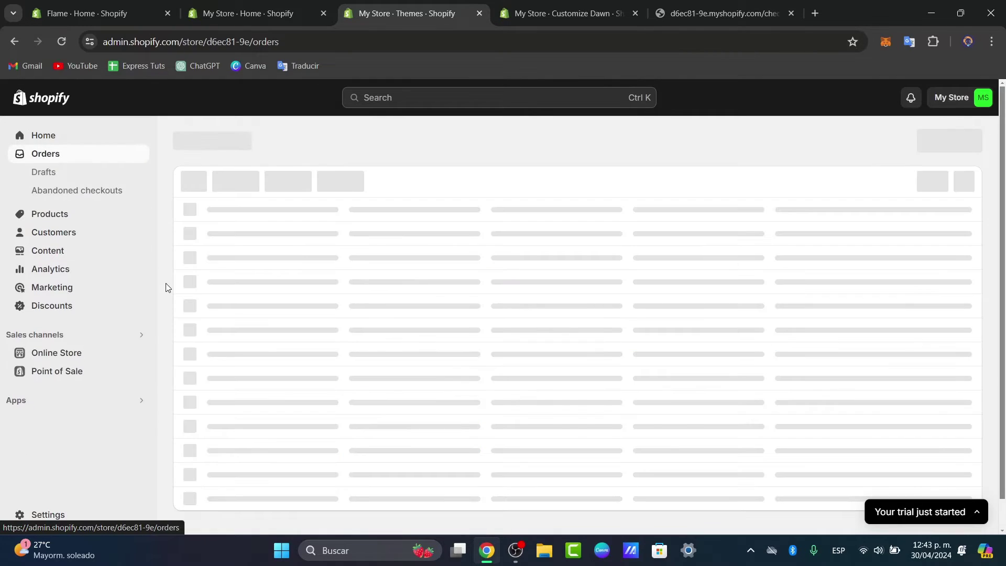
pyautogui.click(973, 104)
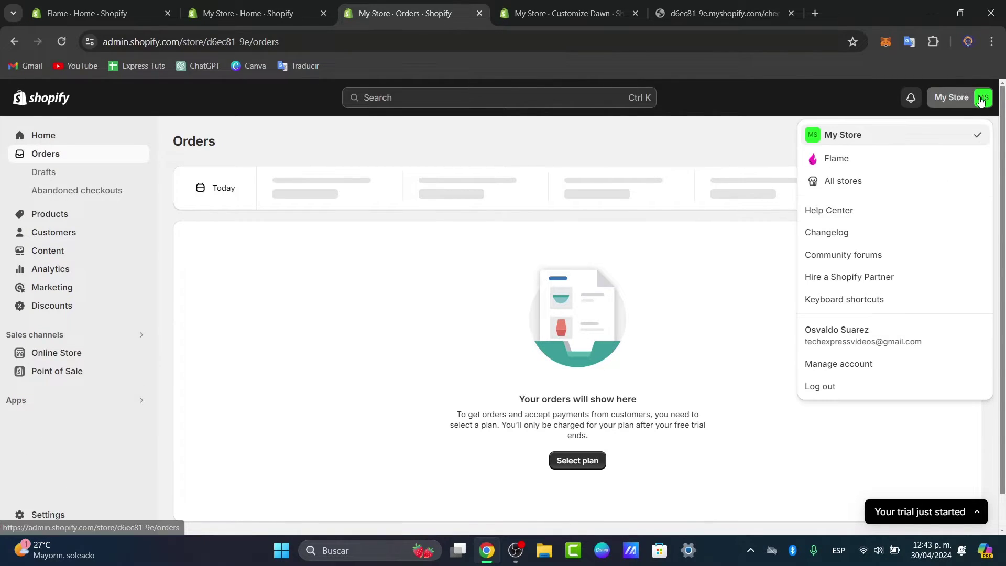
pyautogui.click(895, 160)
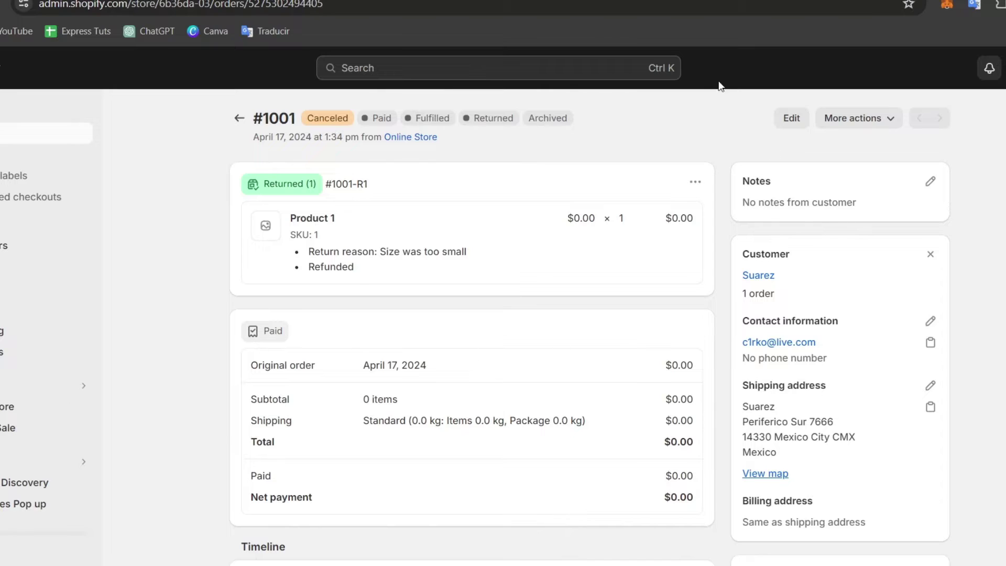
# - Check order #1001's Paid status, then return to the Orders list and open Settings
pyautogui.click(46, 133)
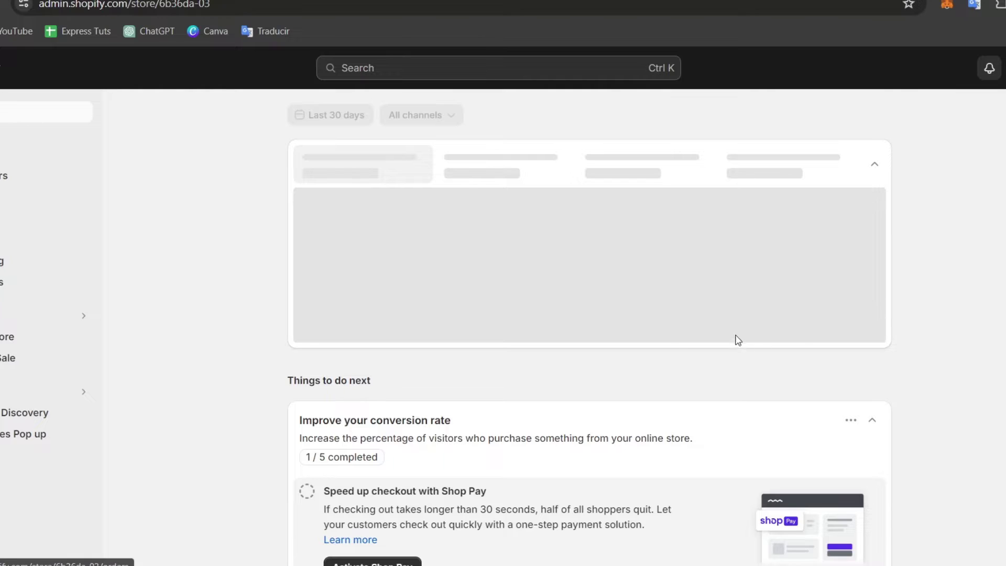
pyautogui.click(46, 133)
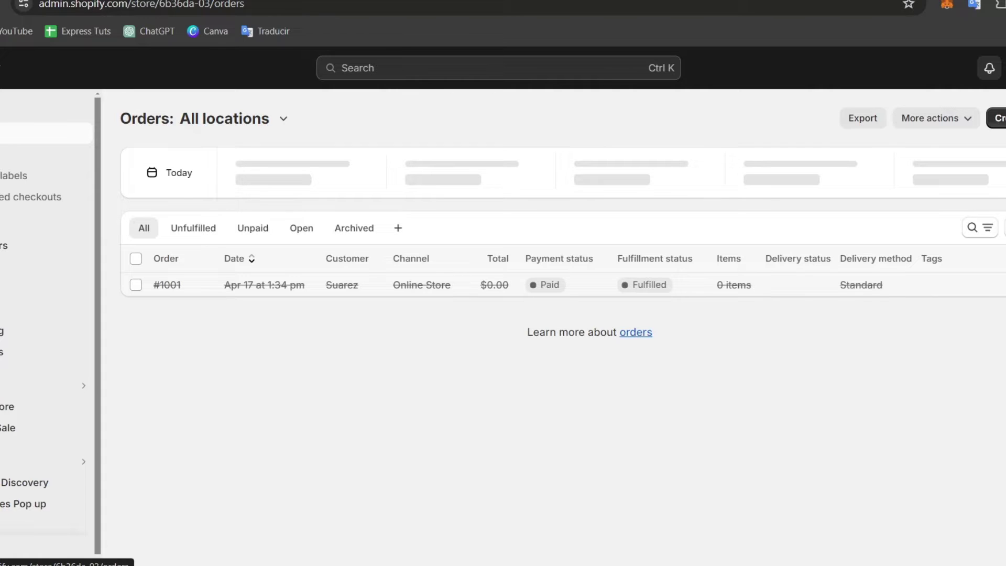
pyautogui.click(191, 284)
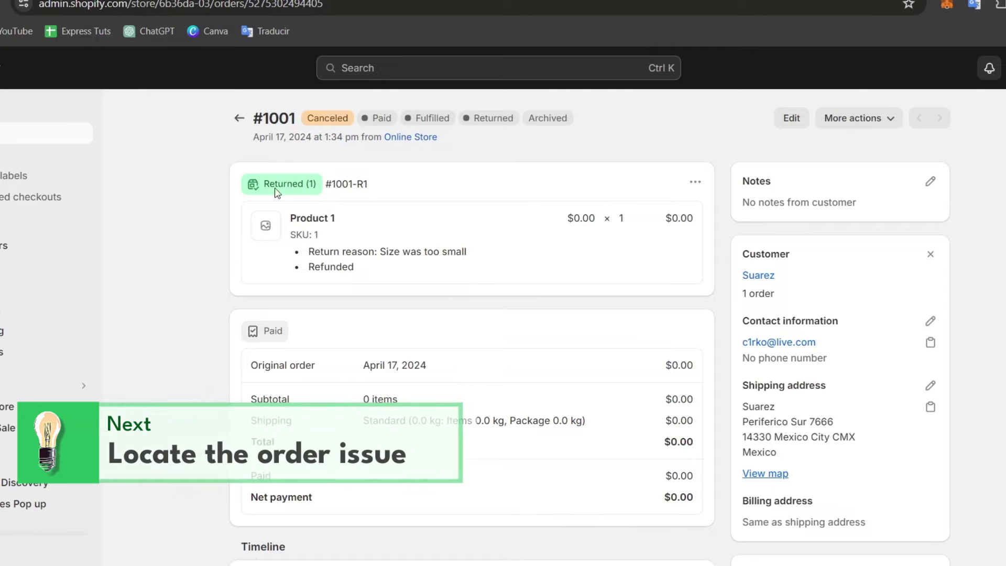
pyautogui.doubleClick(391, 120)
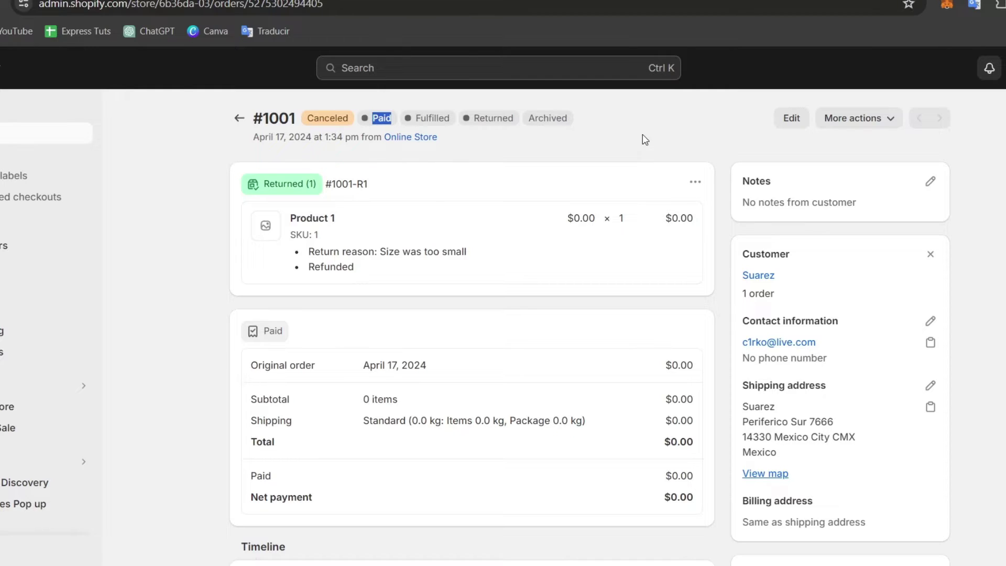
pyautogui.click(239, 118)
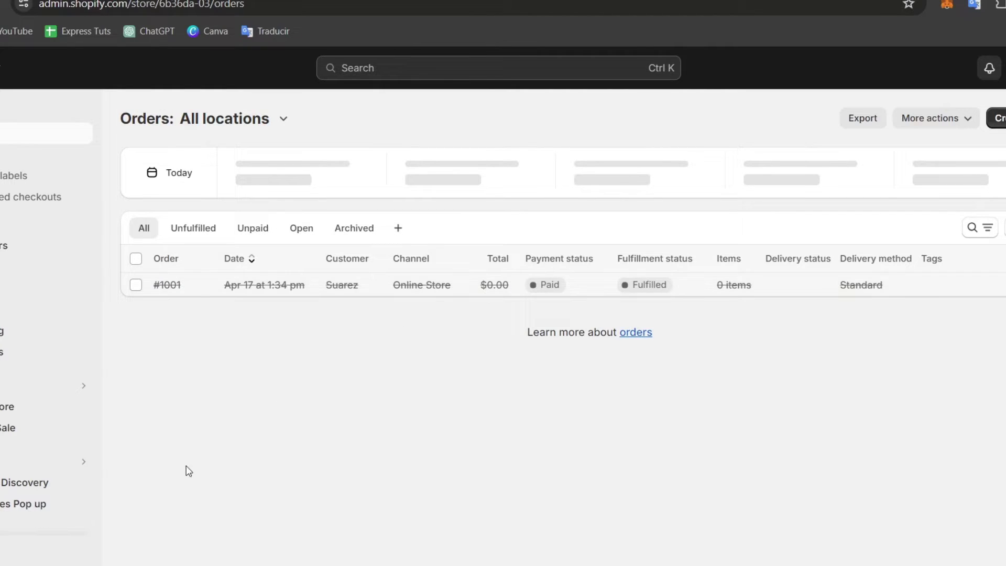
pyautogui.click(68, 550)
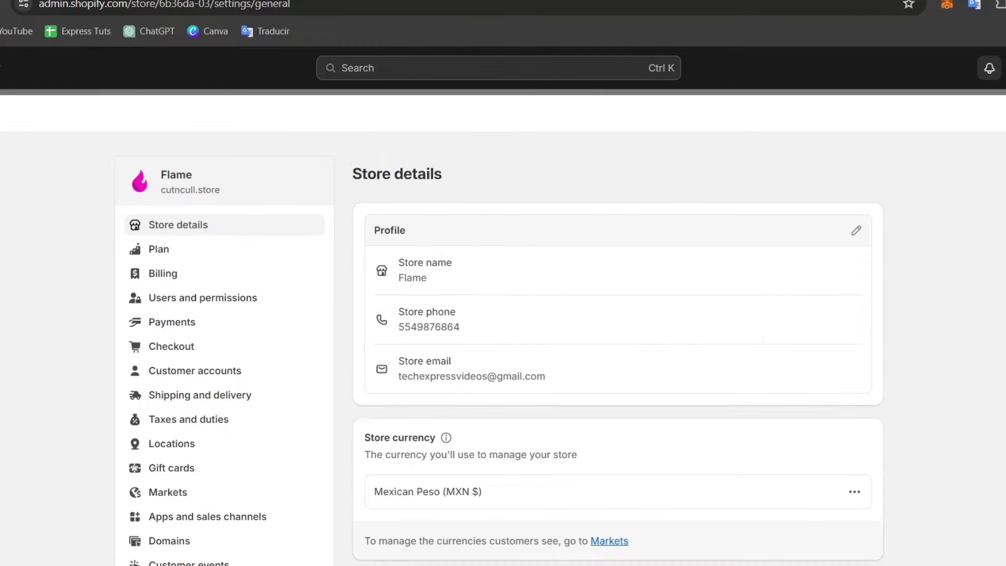
# - Show the Payments settings and locate the PayPal card with incomplete setup
pyautogui.click(168, 329)
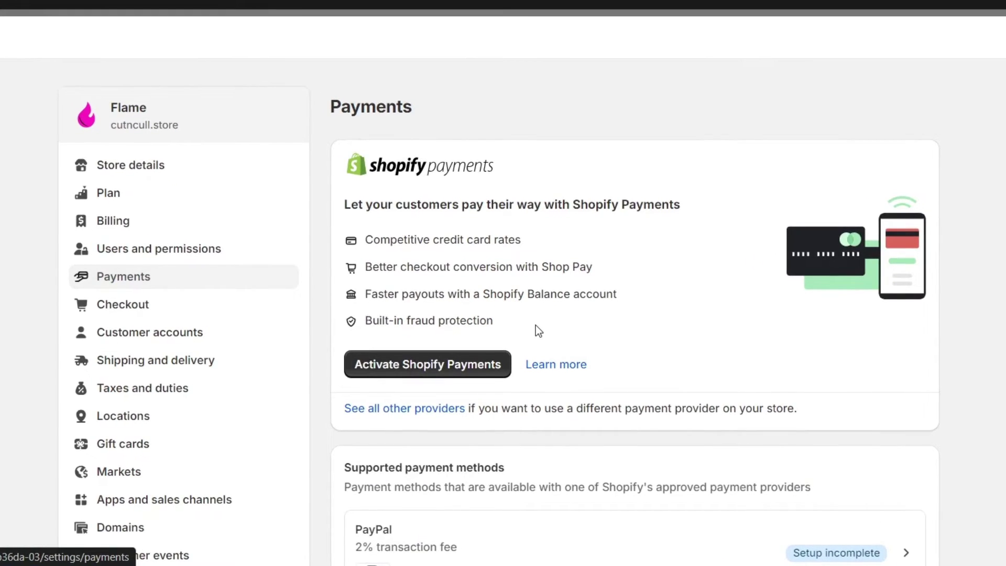
pyautogui.scroll(-10, 535, 325)
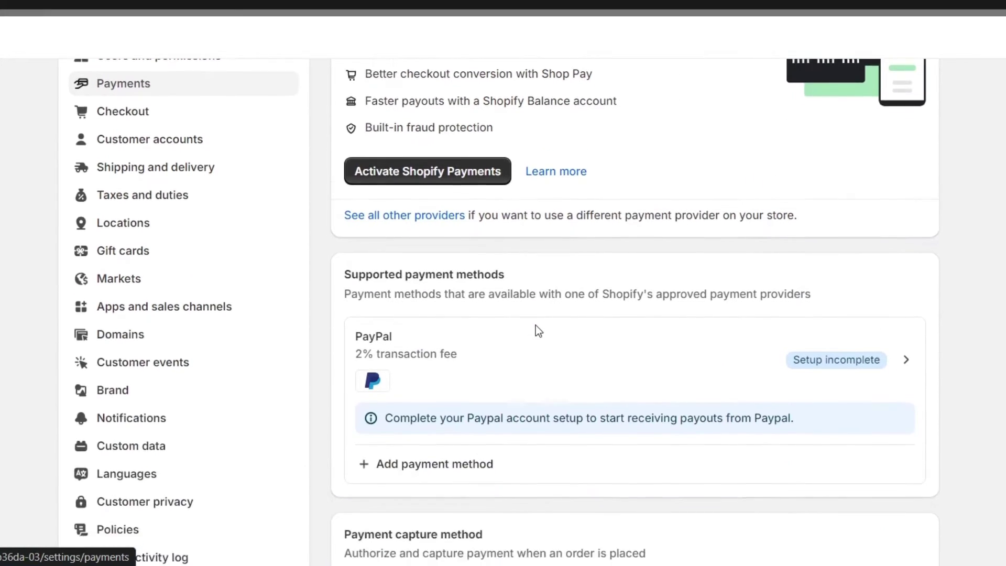
pyautogui.scroll(3, 537, 329)
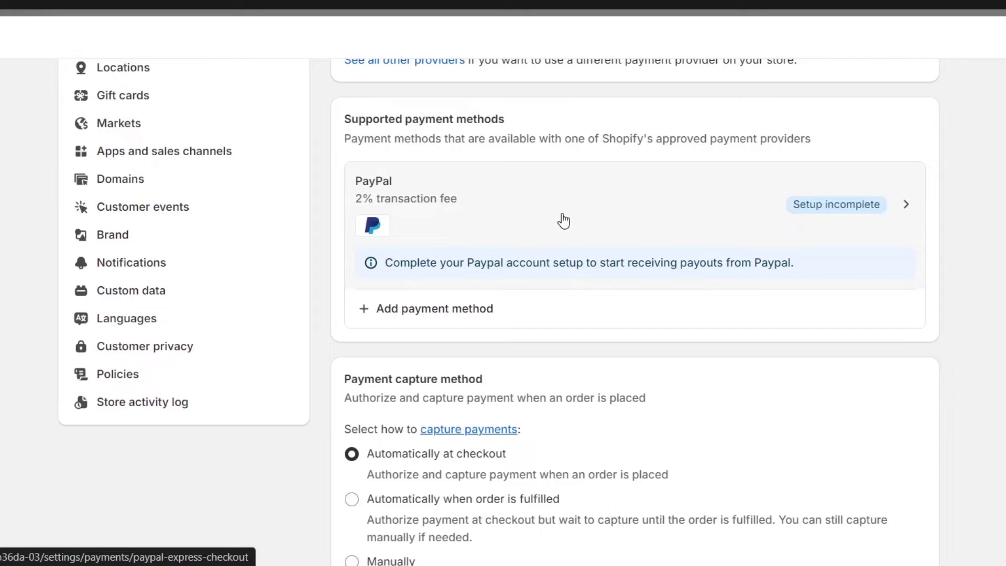
# - Open PayPal Express Checkout and review its pending account setup notice
pyautogui.click(562, 214)
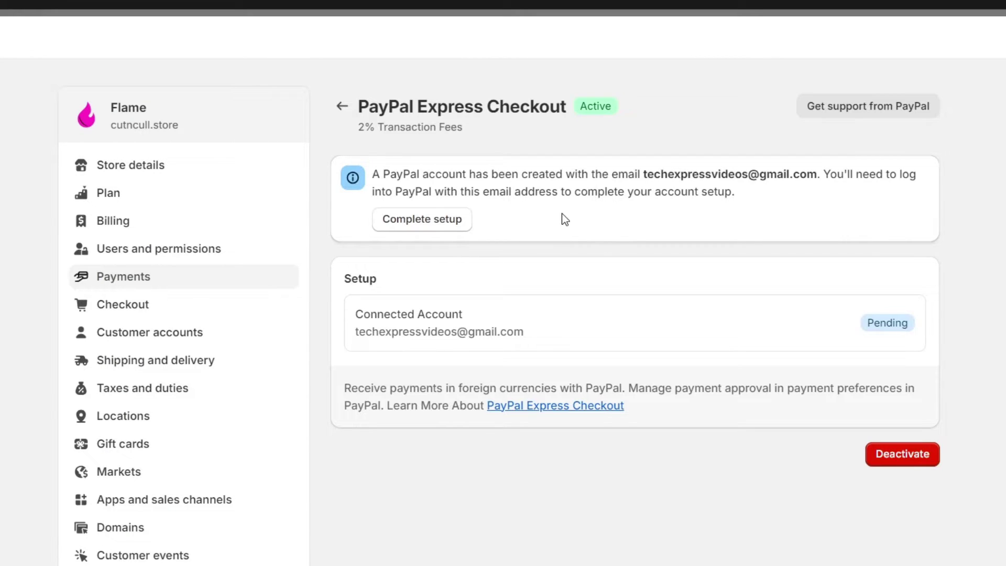
pyautogui.scroll(-2, 638, 251)
pyautogui.scroll(2, 638, 251)
pyautogui.moveTo(501, 185); pyautogui.dragTo(736, 206)
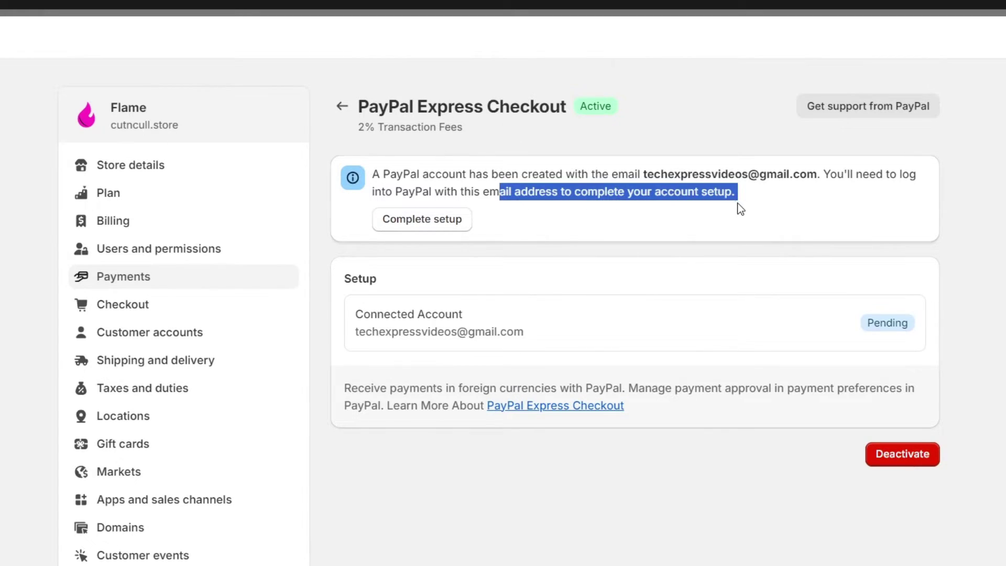
pyautogui.click(804, 198)
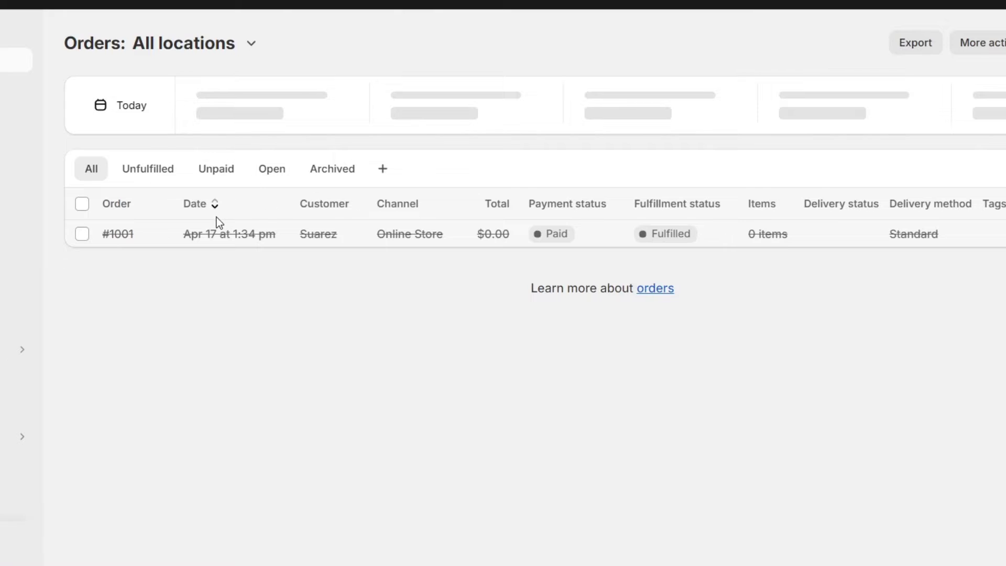
# - Reopen order #1001 and show its More actions menu with Duplicate, Unarchive and Print
pyautogui.click(161, 240)
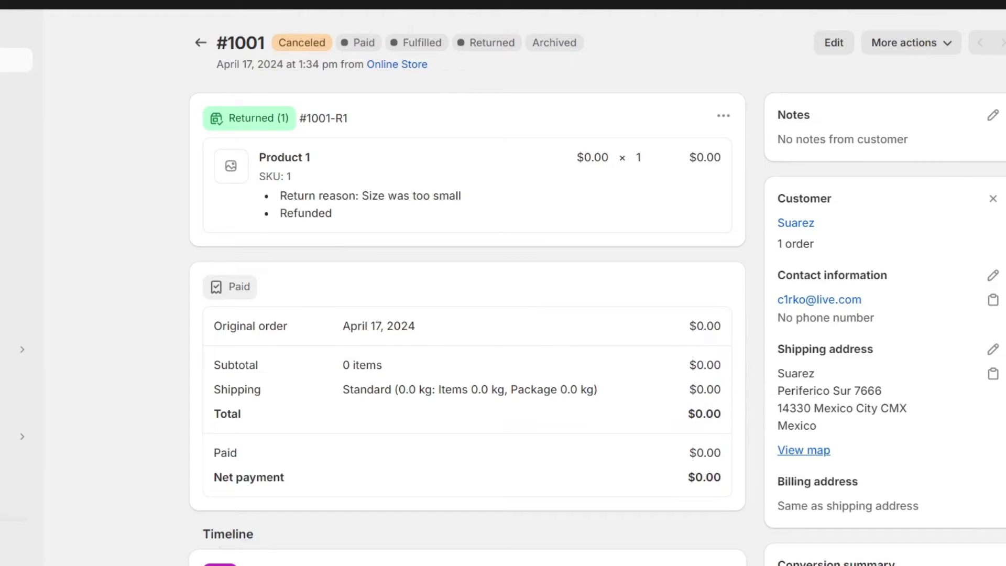
pyautogui.click(938, 49)
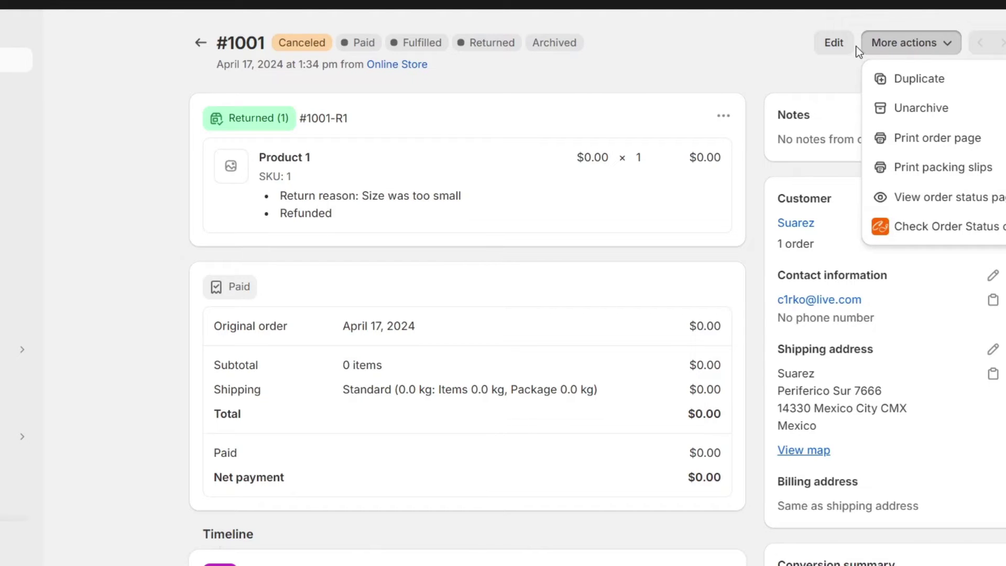
# - Try editing order #1001 and read the help on why archived orders can't be edited
pyautogui.click(833, 48)
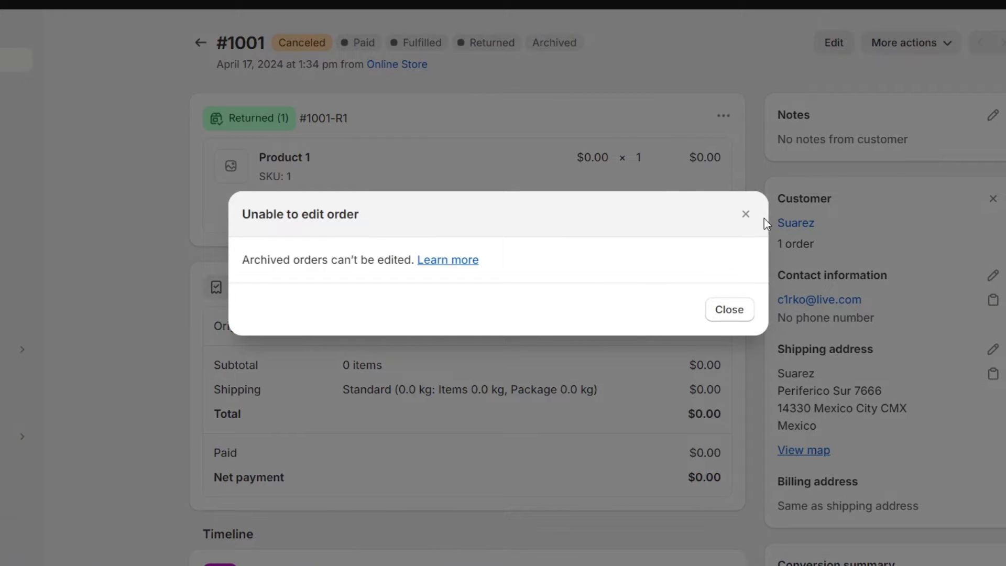
pyautogui.click(475, 260)
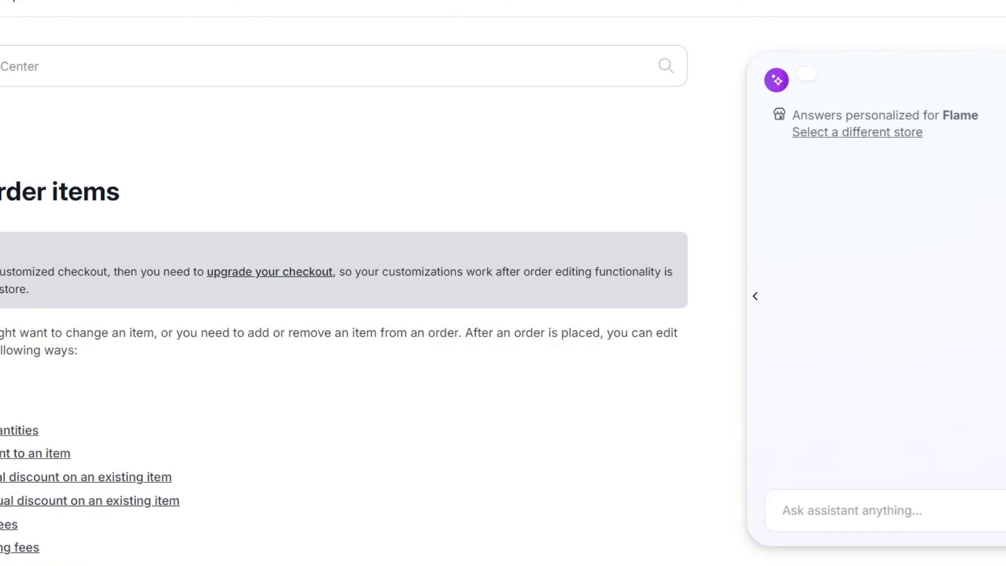
pyautogui.hotkey('ctrl', 'w')
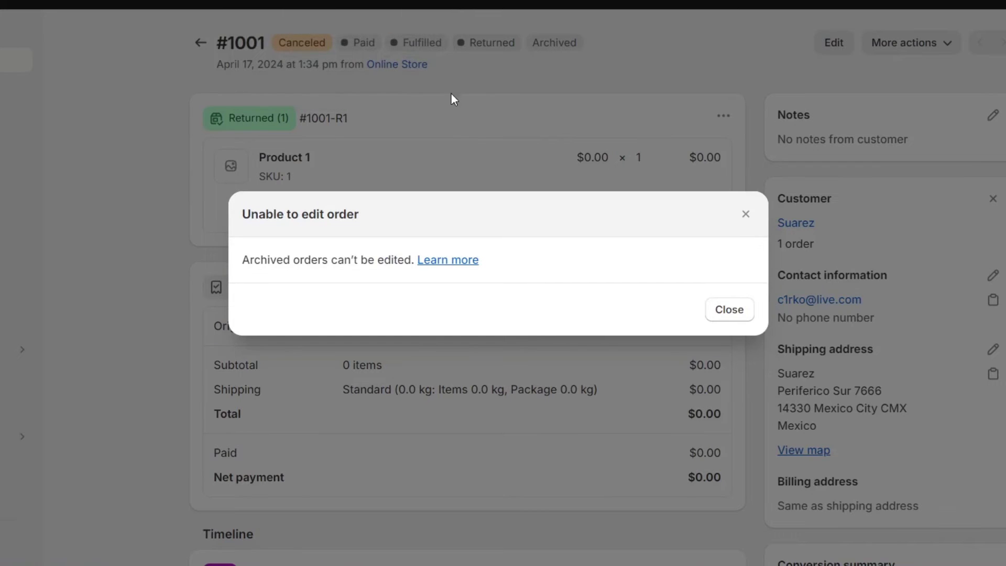
pyautogui.hotkey('ctrl', 'shift', 't')
# - Dismiss the 'Unable to edit order' message and reopen the order's More actions menu
pyautogui.scroll(-3, 341, 178)
pyautogui.scroll(-1, 341, 178)
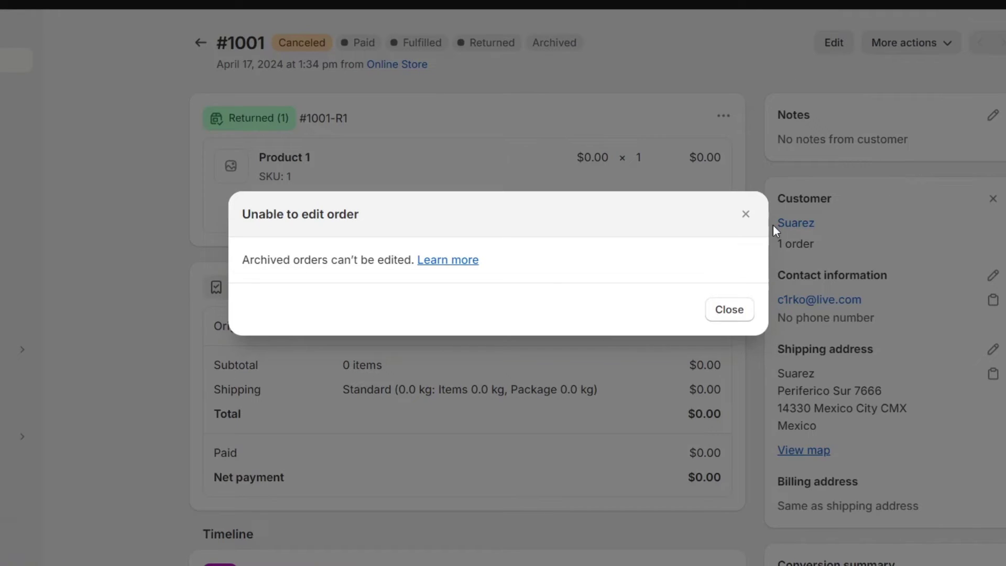
pyautogui.click(745, 213)
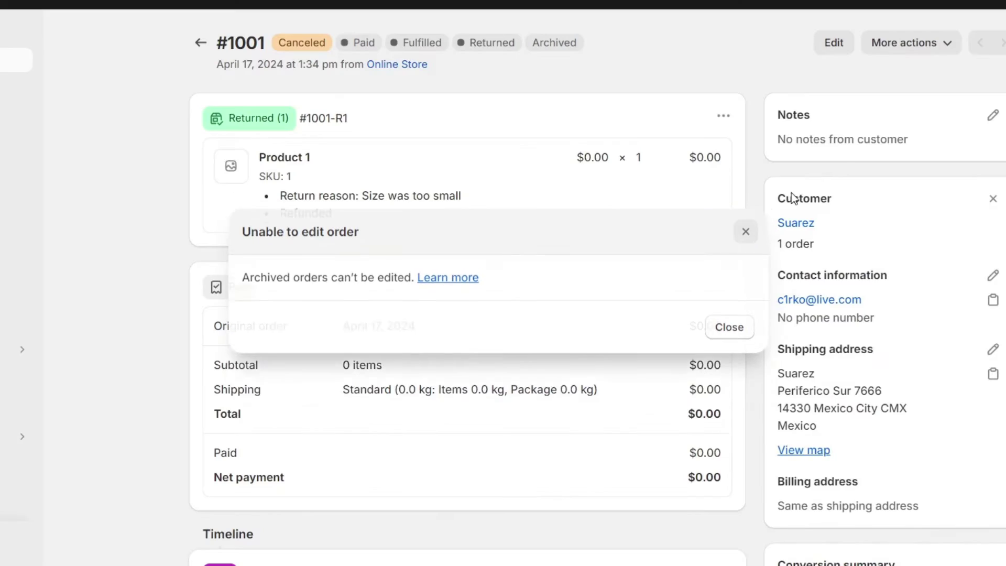
pyautogui.click(921, 47)
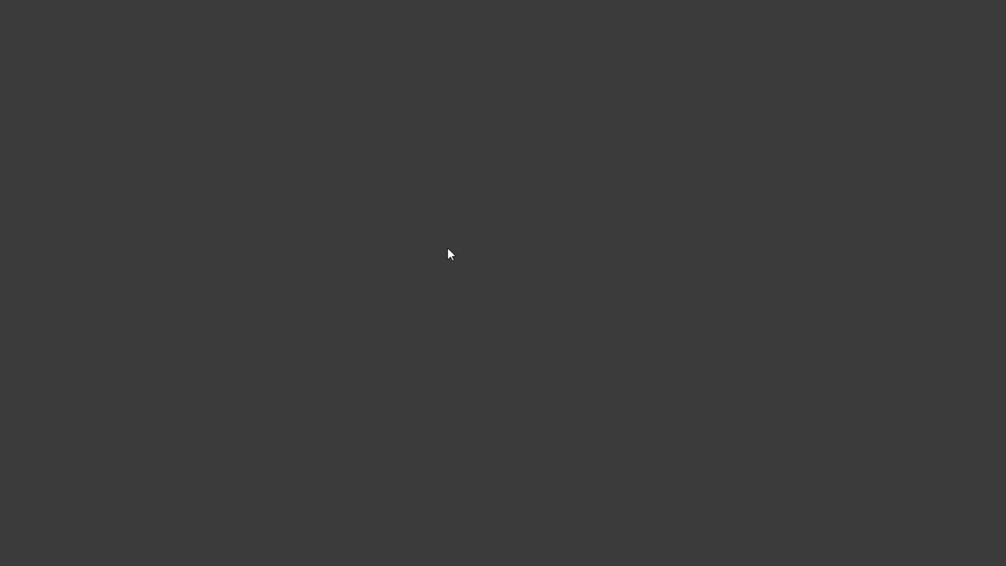
# - Scroll the customer order status page showing the April 29 cancellation, then return to the admin tab
pyautogui.scroll(-3, 391, 258)
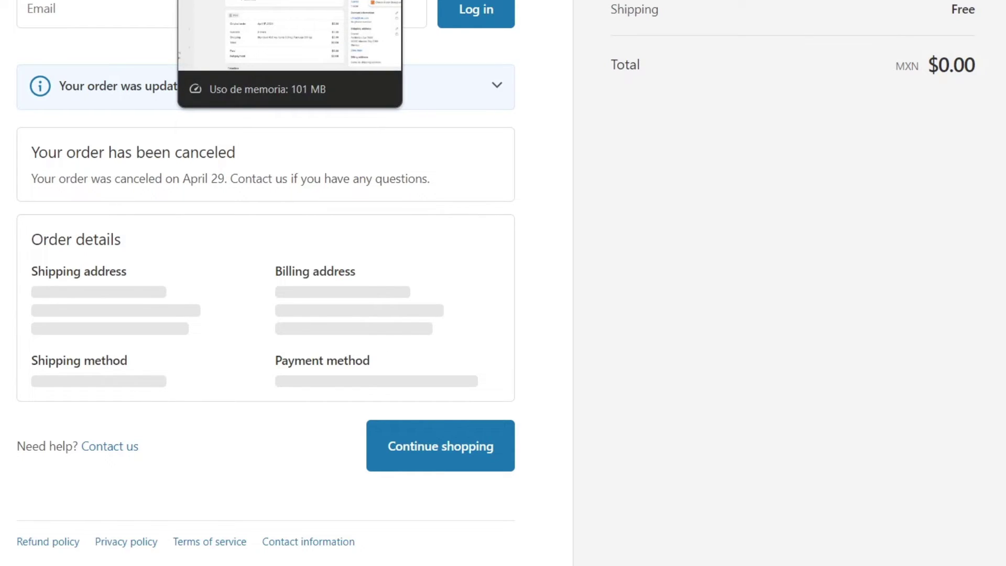
pyautogui.hotkey('ctrl', 'Tab')
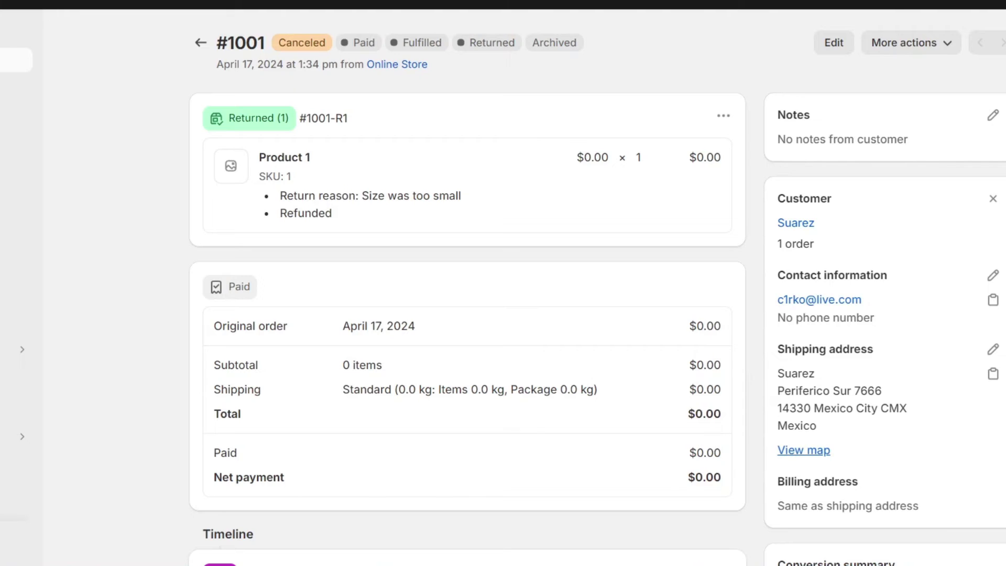
# - Go to the Orders list and open the Shopify Help Center from the Flame store menu
pyautogui.hotkey('alt', 'f')
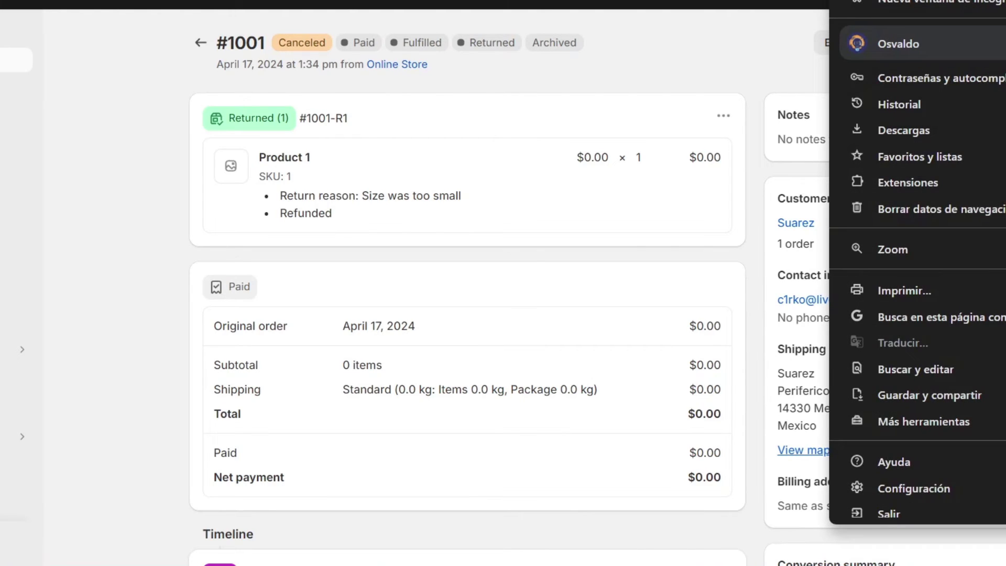
pyautogui.click(926, 488)
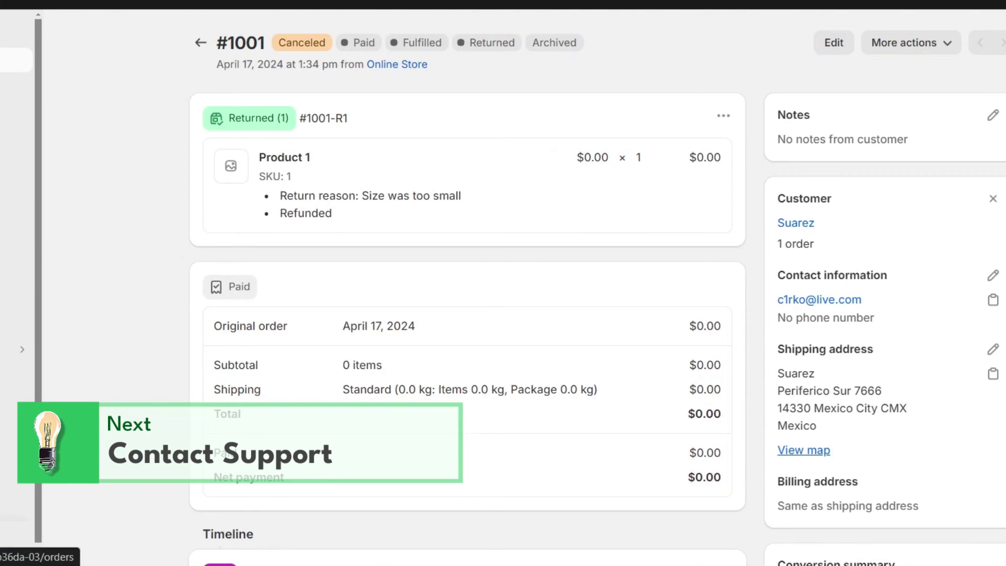
pyautogui.click(16, 59)
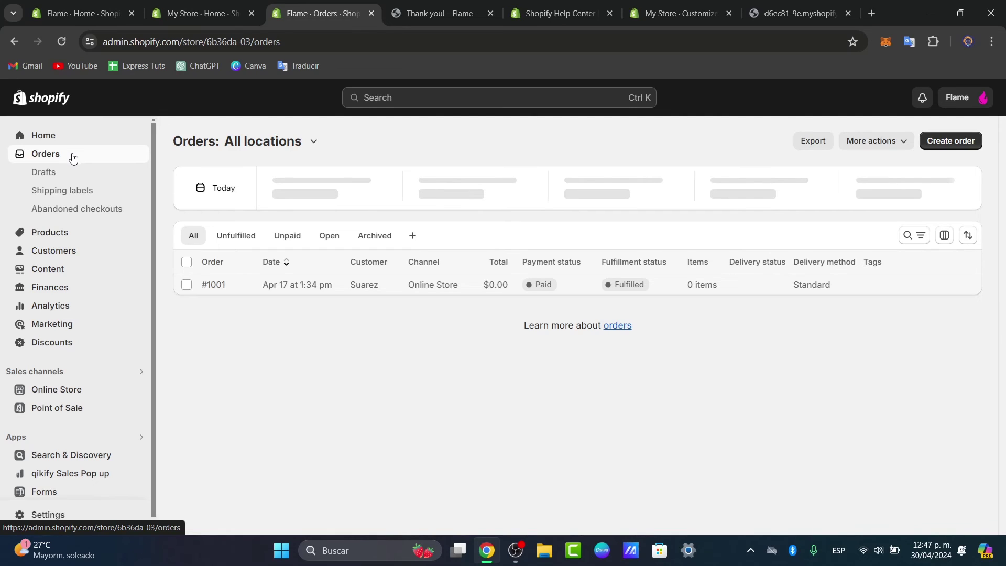
pyautogui.click(958, 105)
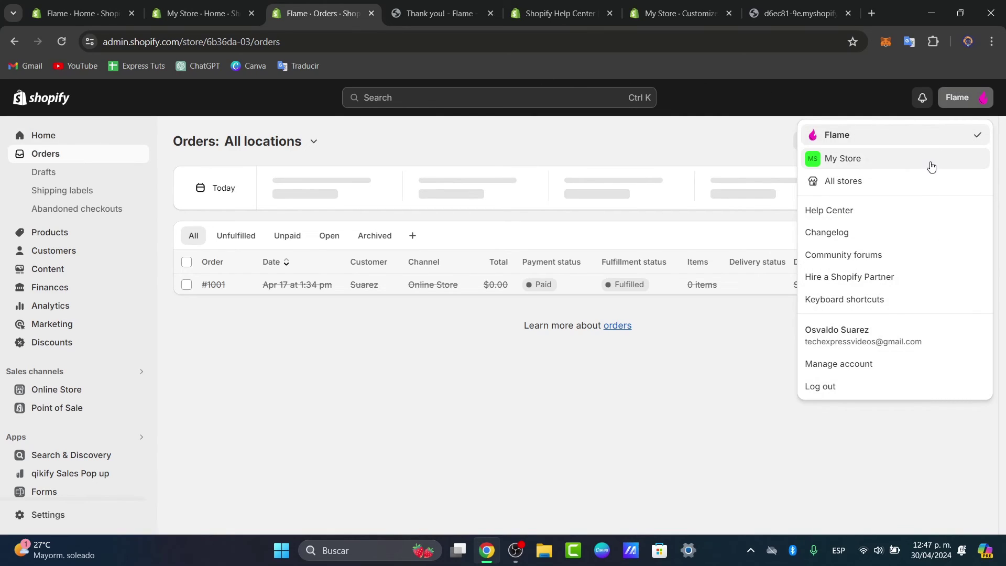
pyautogui.click(883, 210)
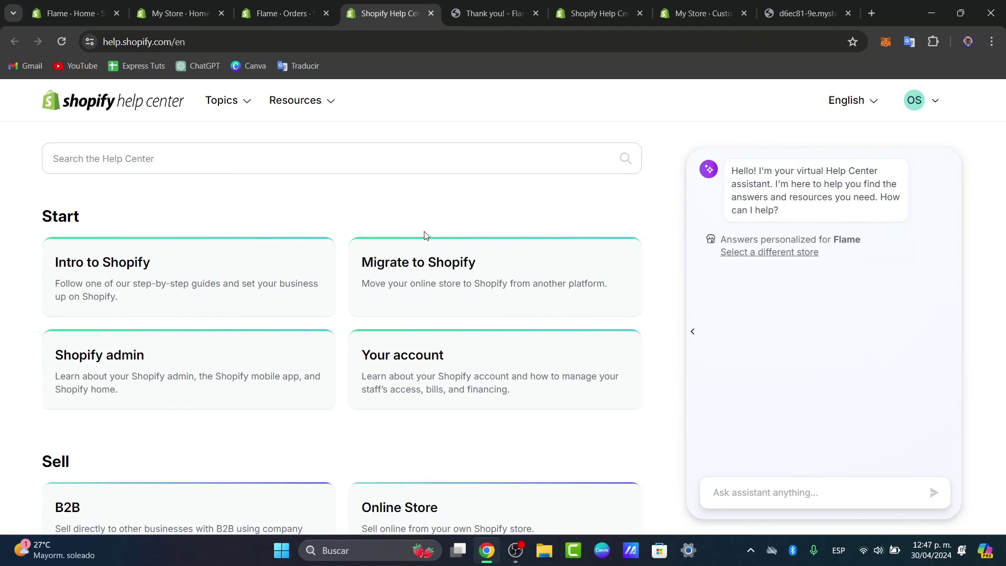
# - Scroll the Help Center home to the Sell section and open the Online Store article
pyautogui.scroll(-1, 424, 236)
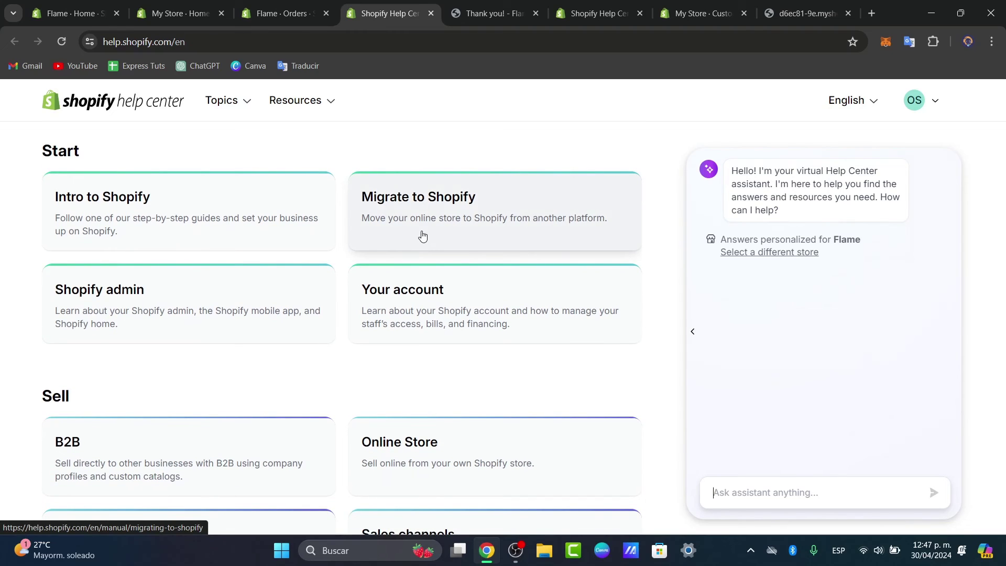
pyautogui.scroll(-6, 424, 236)
pyautogui.scroll(3, 419, 234)
pyautogui.click(483, 270)
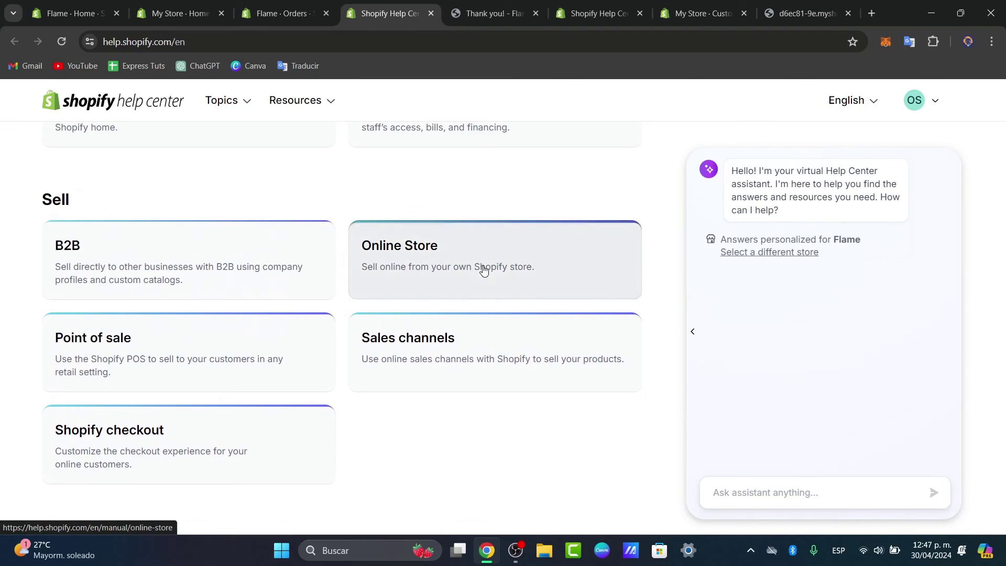